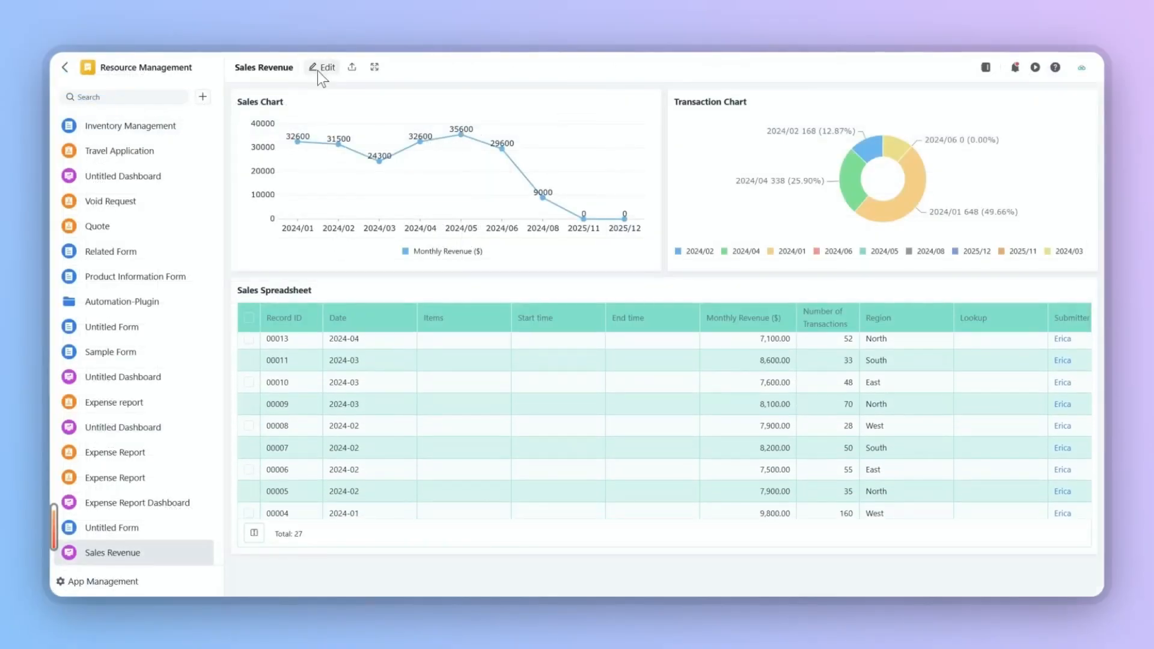
Start editing the dashboard and add a Stats chart using the Sales Revenue form as its data source
{"action": "left_click", "coordinate": [317, 71]}
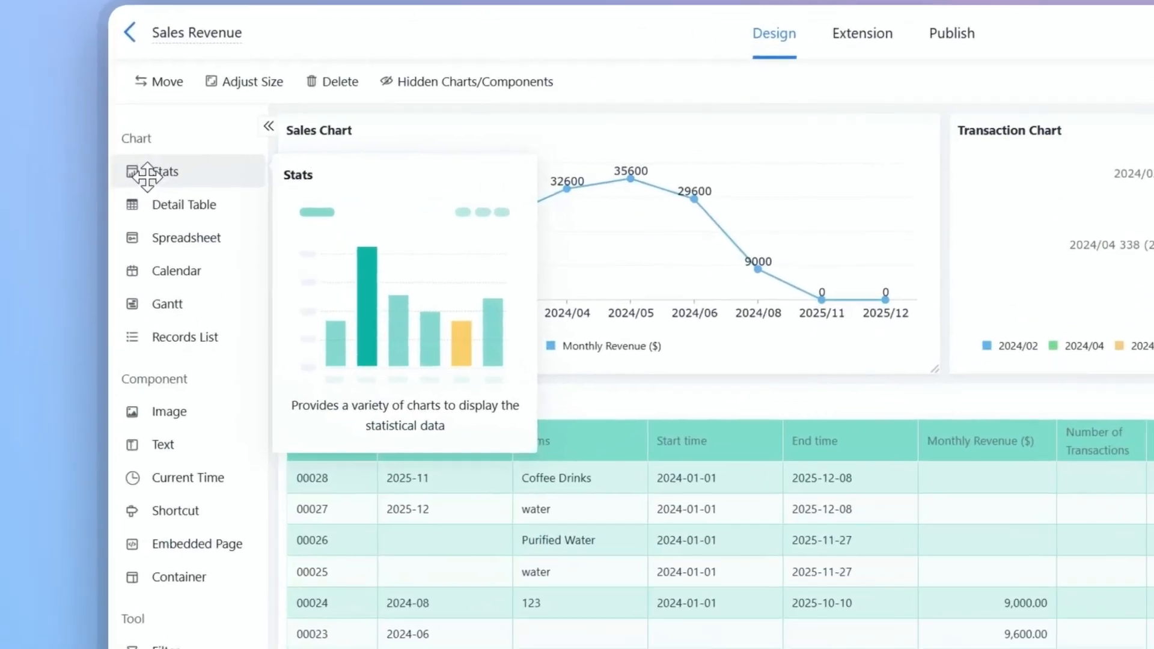
{"action": "left_click", "coordinate": [88, 174]}
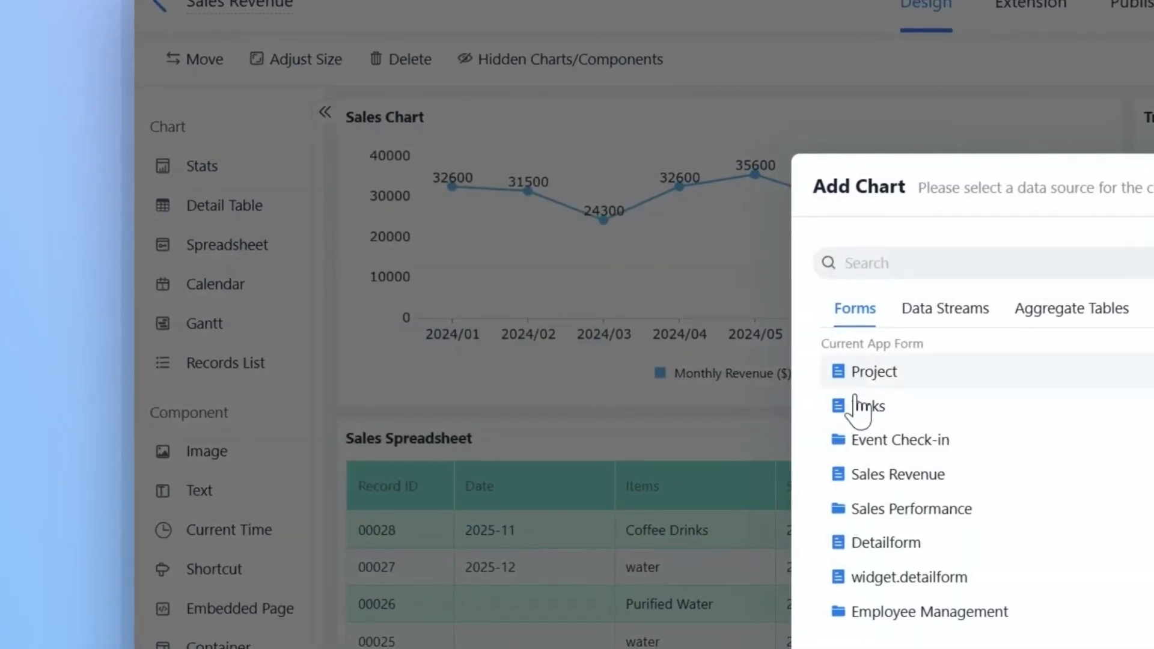
{"action": "left_click", "coordinate": [869, 475]}
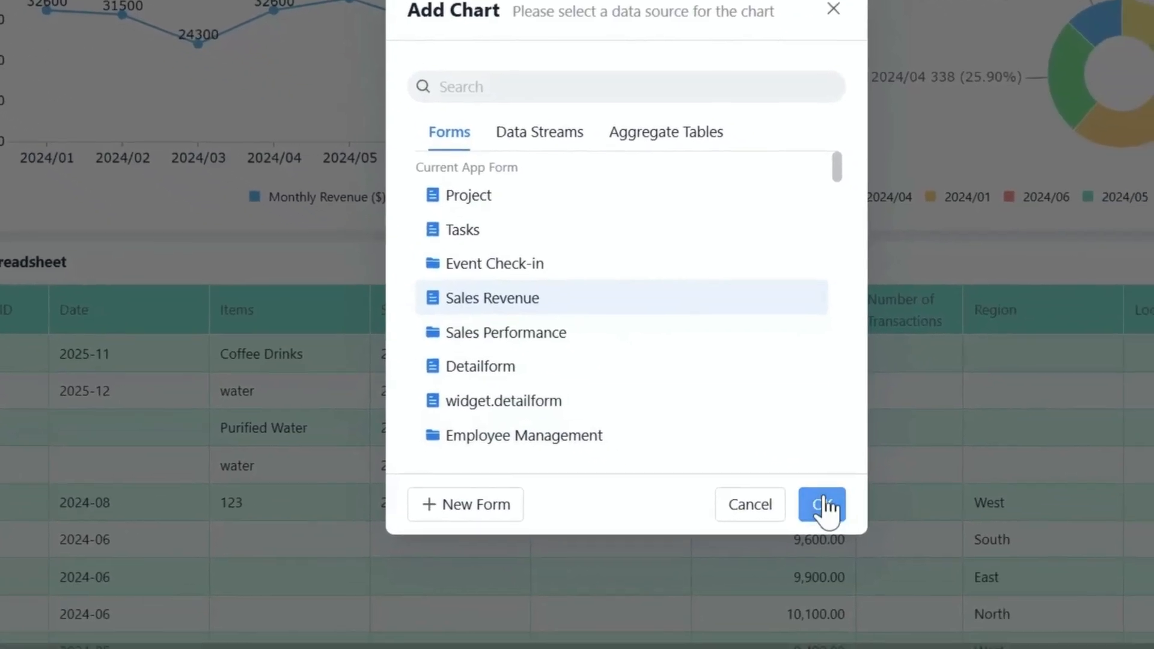
{"action": "left_click", "coordinate": [969, 593]}
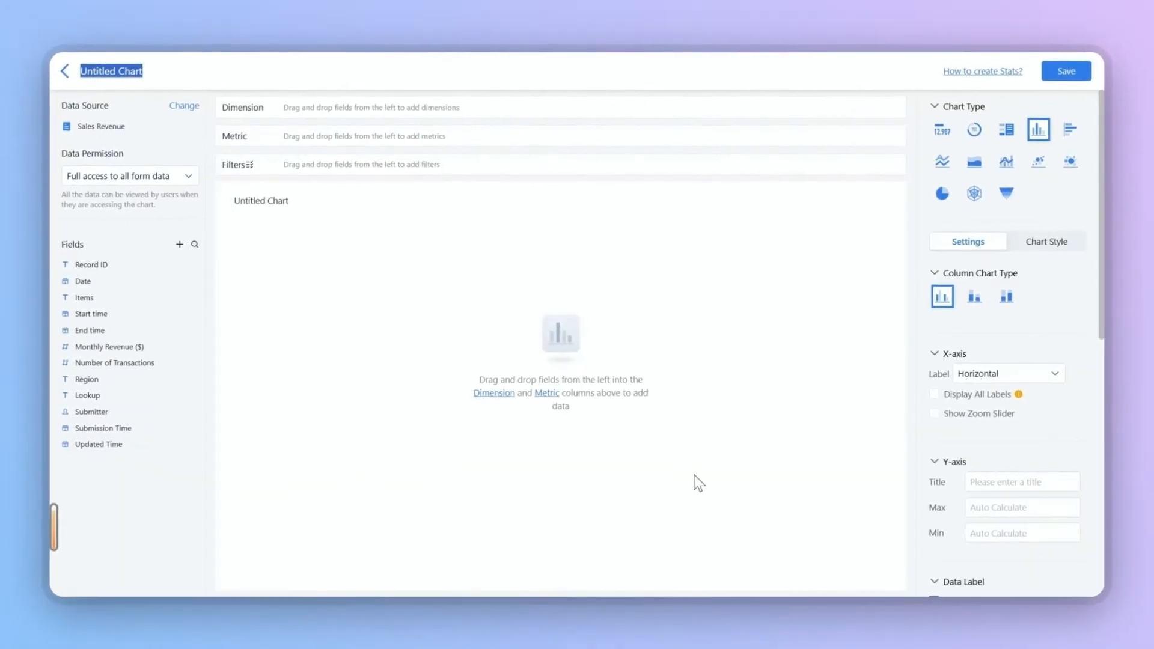
Choose the combo chart type and add Date as the dimension
{"action": "left_click", "coordinate": [1002, 165]}
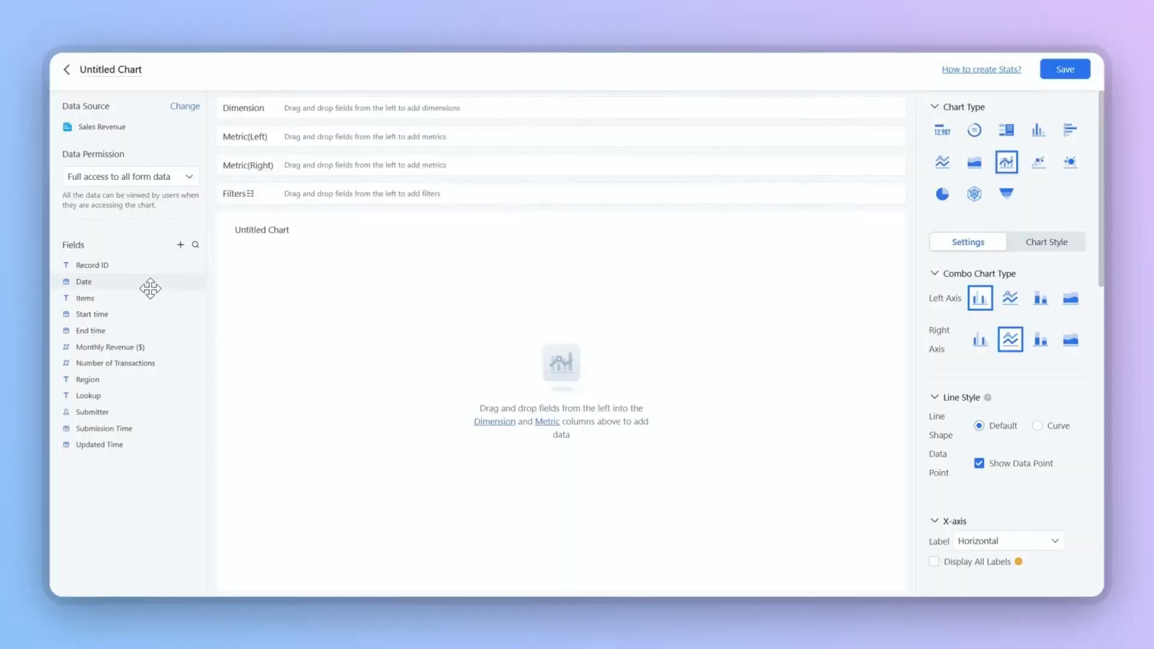
{"action": "left_click_drag", "start_coordinate": [151, 289], "coordinate": [360, 118]}
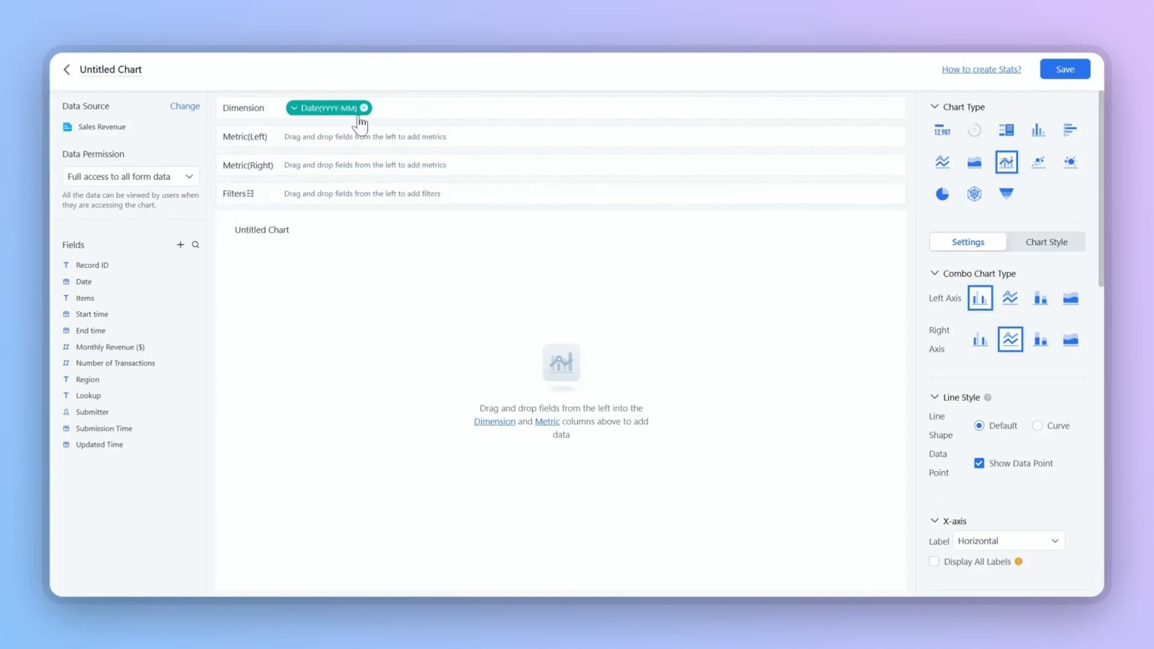
Add Monthly Revenue ($) as both the left-axis and right-axis metric
{"action": "left_click_drag", "start_coordinate": [147, 348], "coordinate": [368, 146]}
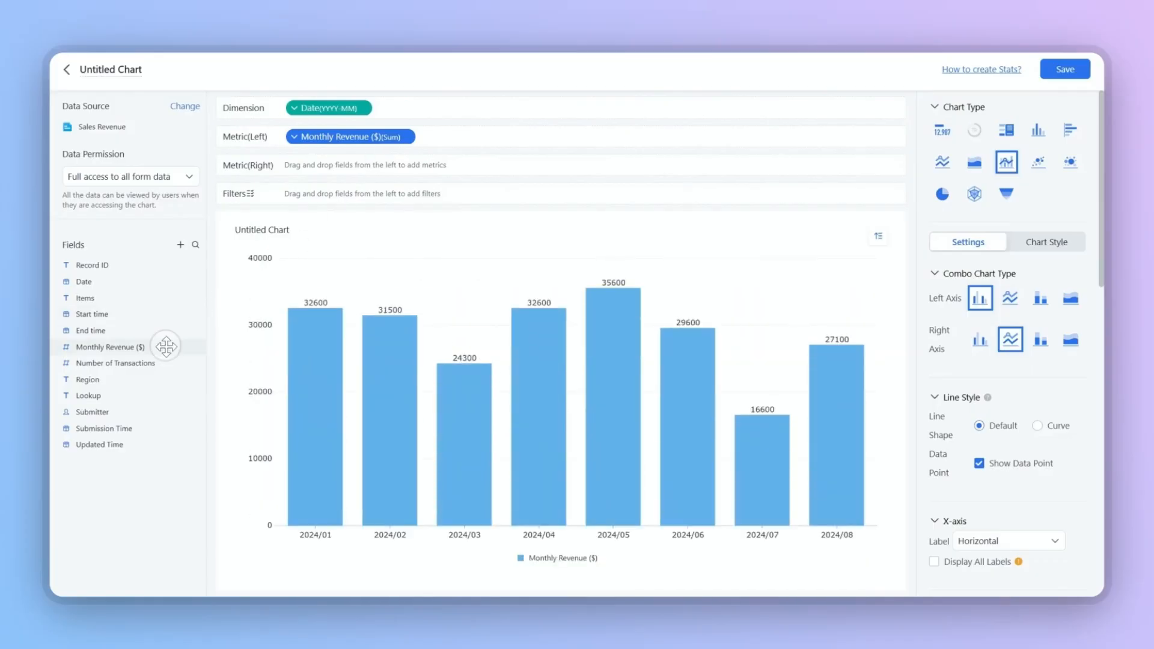
{"action": "left_click_drag", "start_coordinate": [162, 347], "coordinate": [367, 165]}
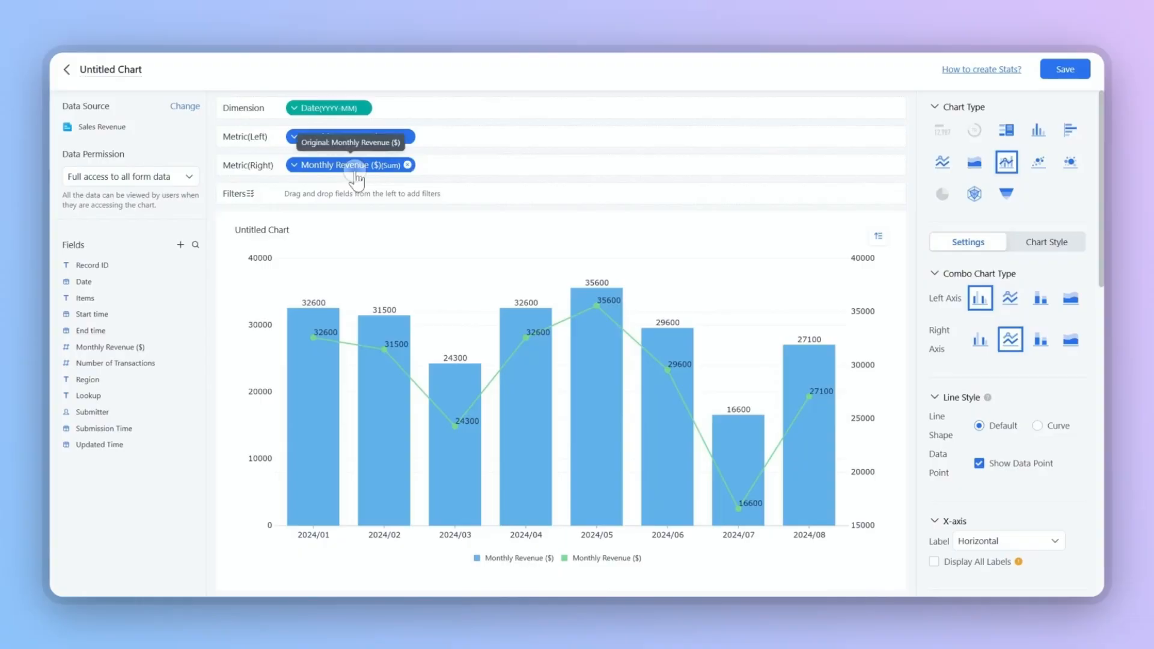
Rename the right-axis metric's display name to Month-over-Month Growth Rate
{"action": "left_click", "coordinate": [360, 167]}
{"action": "left_click", "coordinate": [360, 188]}
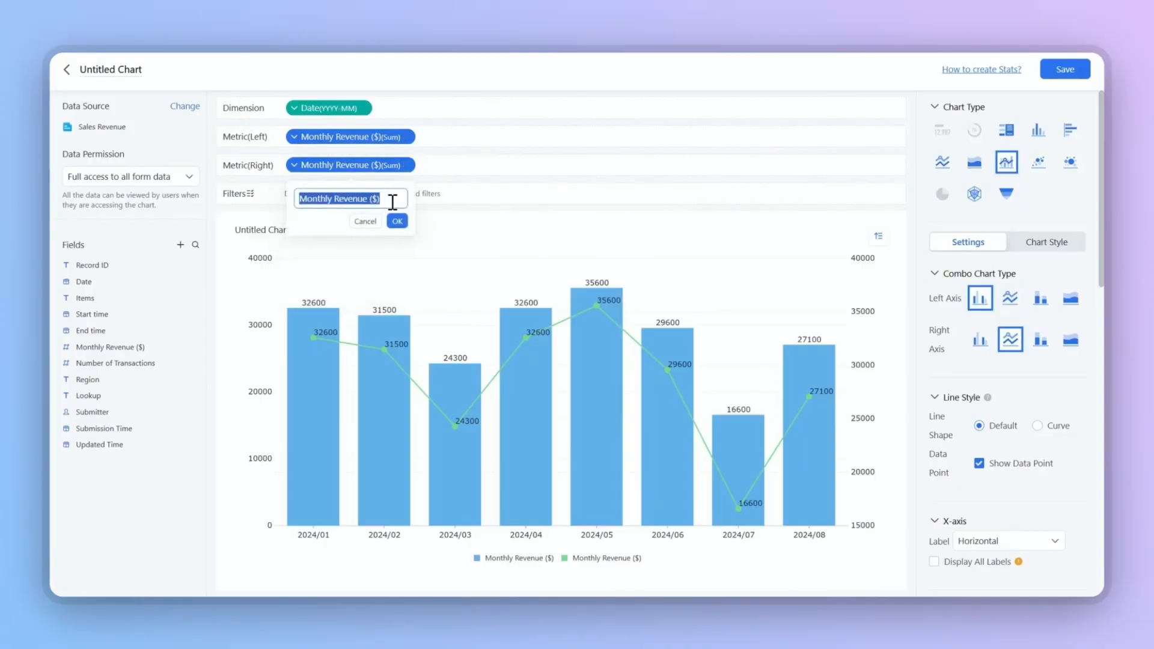
{"action": "key", "text": "BackSpace"}
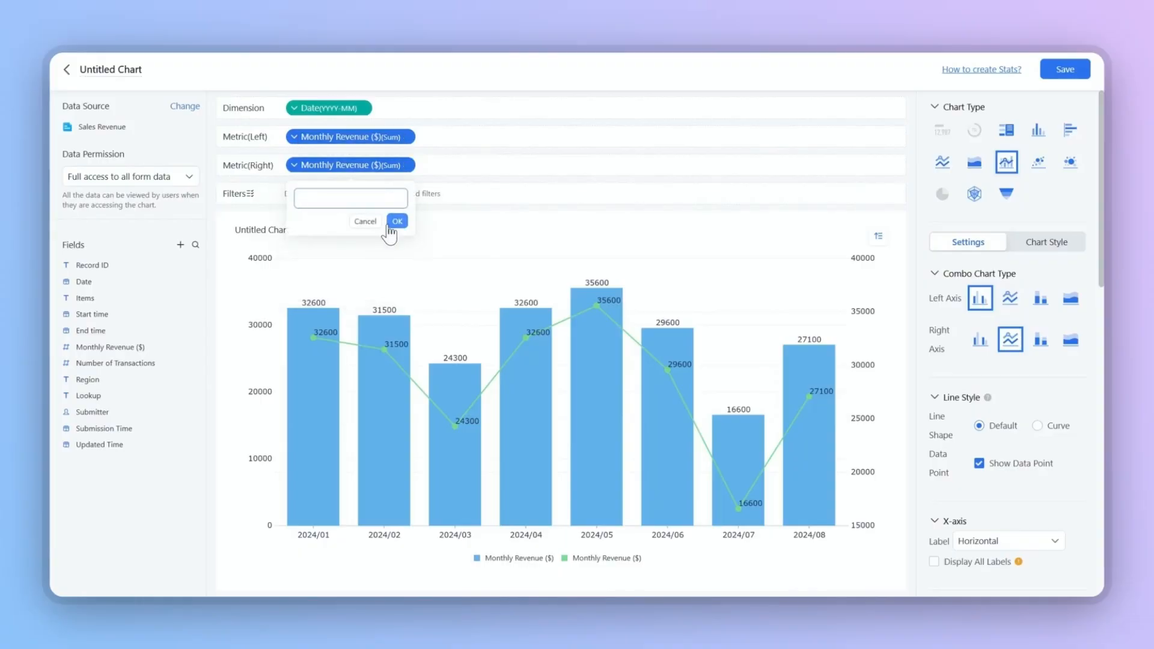
{"action": "type", "text": "Month-over-Month Growth Rate"}
{"action": "left_click", "coordinate": [389, 222]}
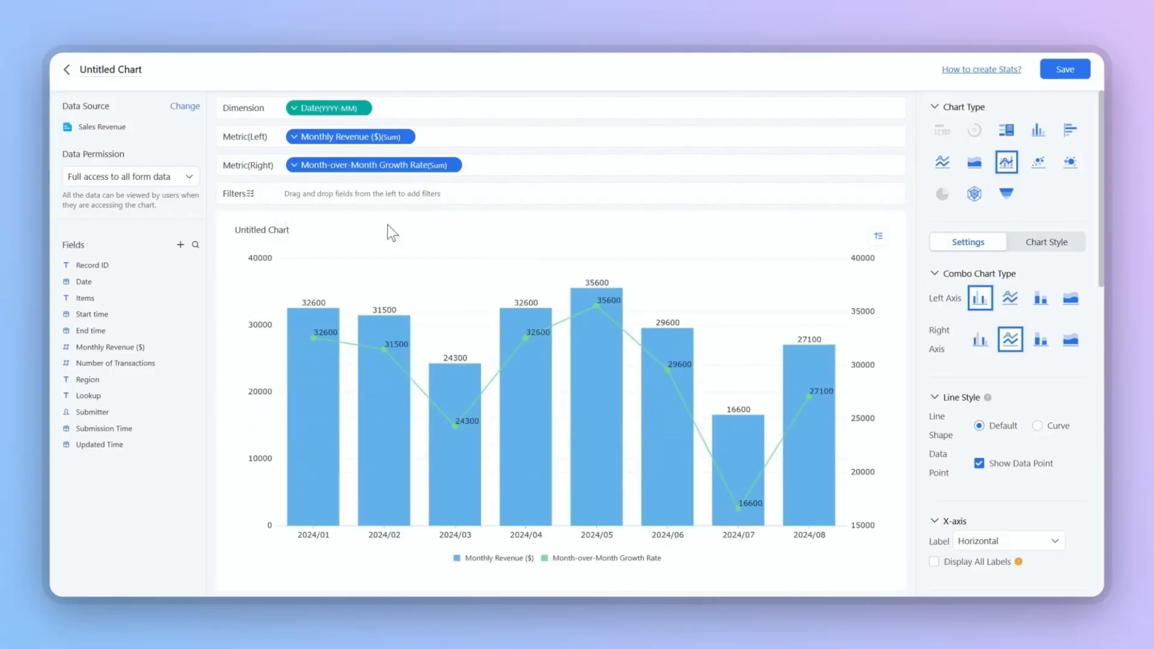
Set the right-axis metric's advanced computing to the MoM growth rate
{"action": "left_click", "coordinate": [374, 165]}
{"action": "mouse_move", "coordinate": [388, 227]}
{"action": "mouse_move", "coordinate": [451, 234]}
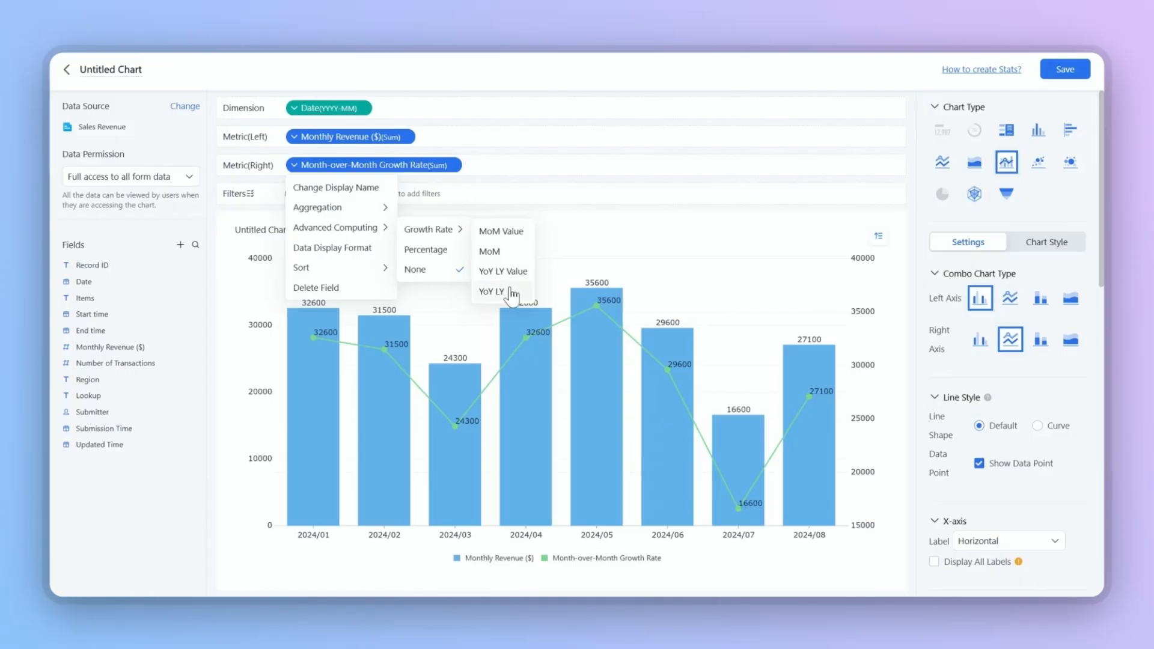
{"action": "left_click", "coordinate": [497, 251]}
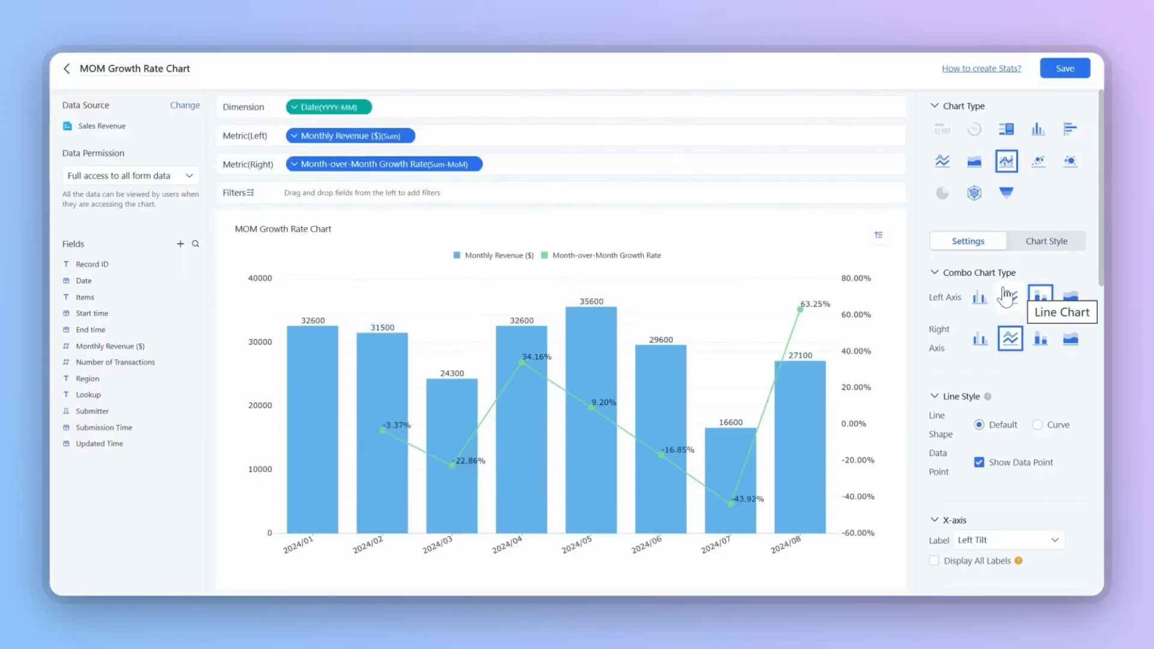
Switch the left axis to the stacked column style and set the line shape to Curve
{"action": "left_click", "coordinate": [982, 297]}
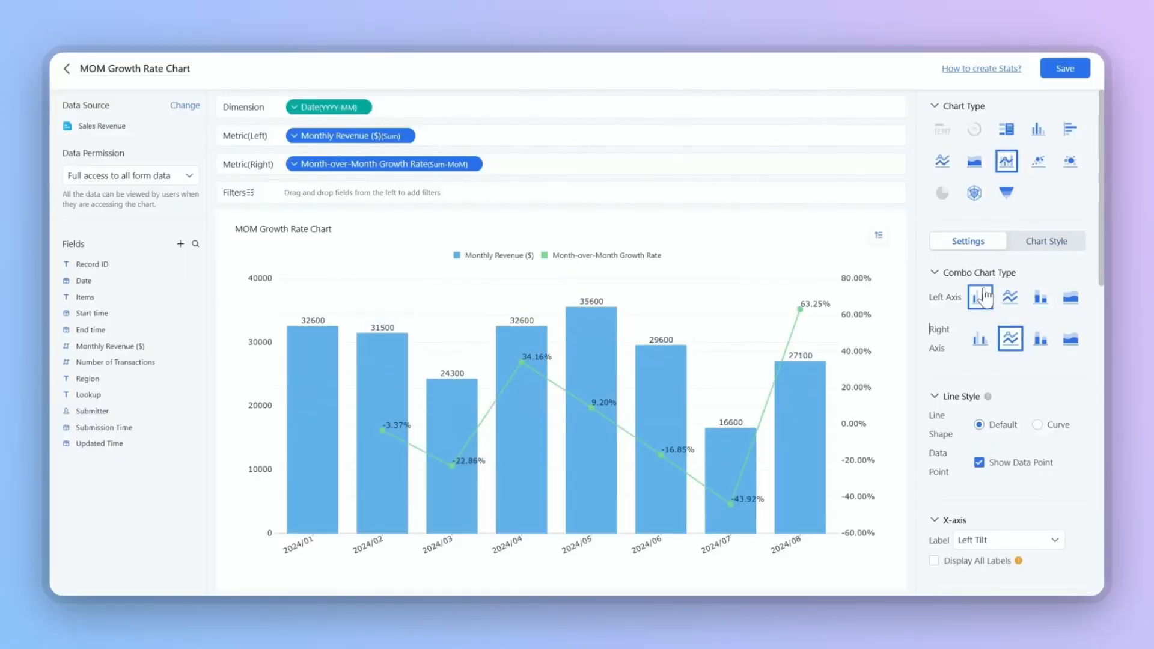
{"action": "left_click", "coordinate": [1041, 298]}
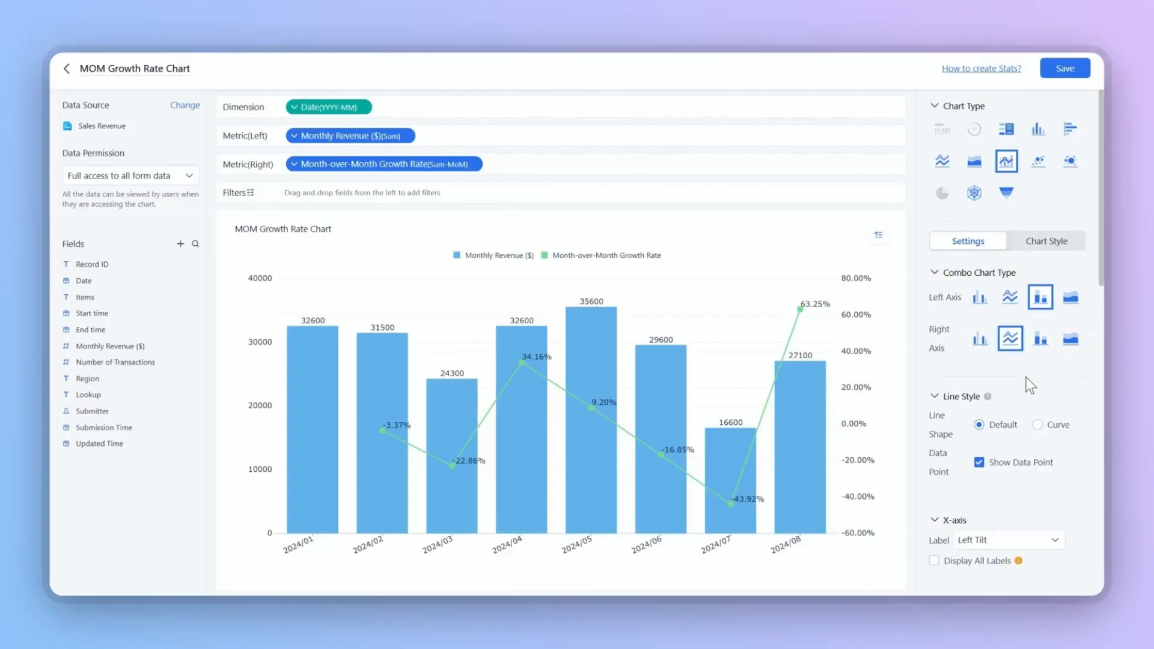
{"action": "scroll", "coordinate": [1026, 377], "scroll_direction": "down", "scroll_amount": 2}
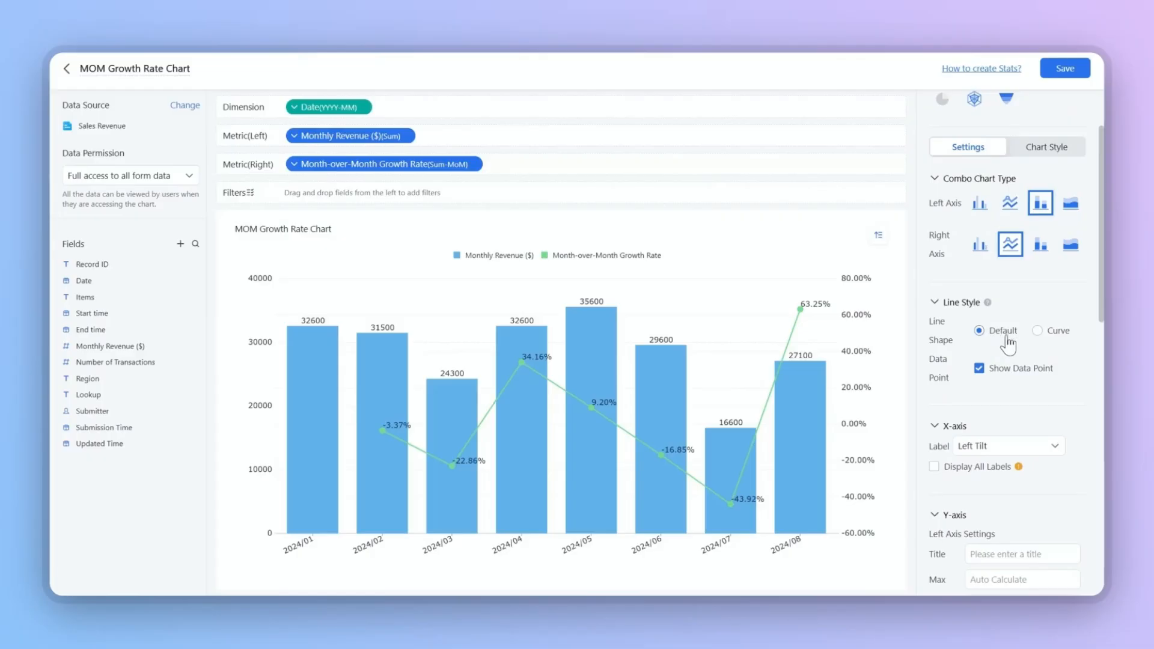
{"action": "left_click", "coordinate": [1040, 344]}
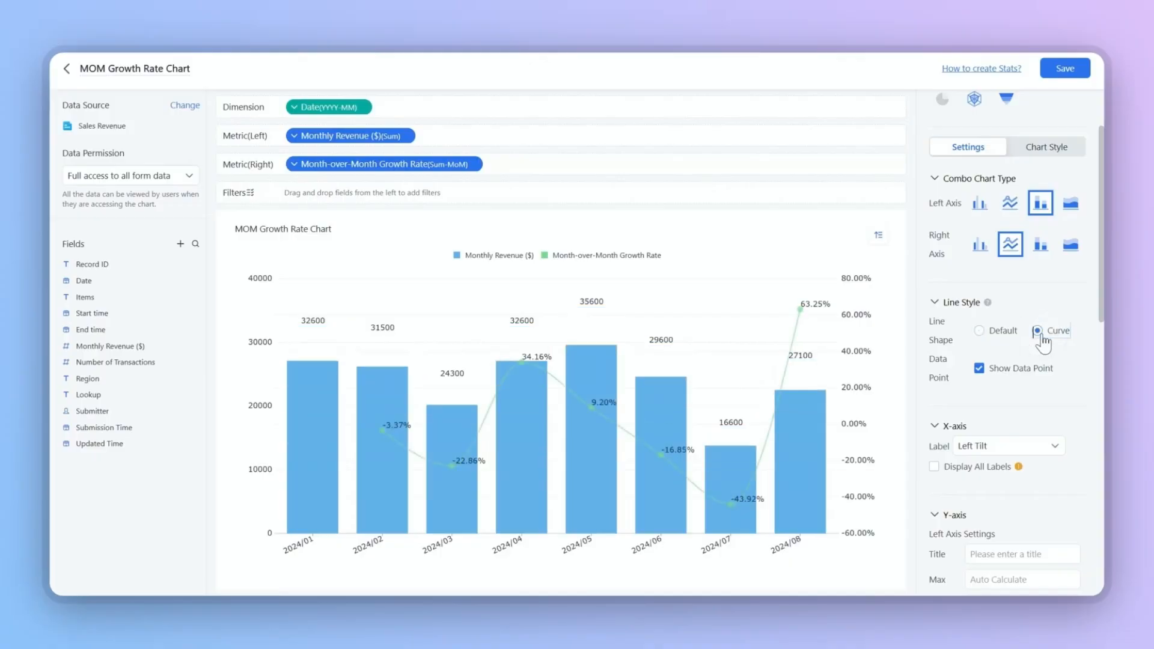
Toggle Show Data Point off and back on
{"action": "scroll", "coordinate": [980, 351], "scroll_direction": "down", "scroll_amount": 2}
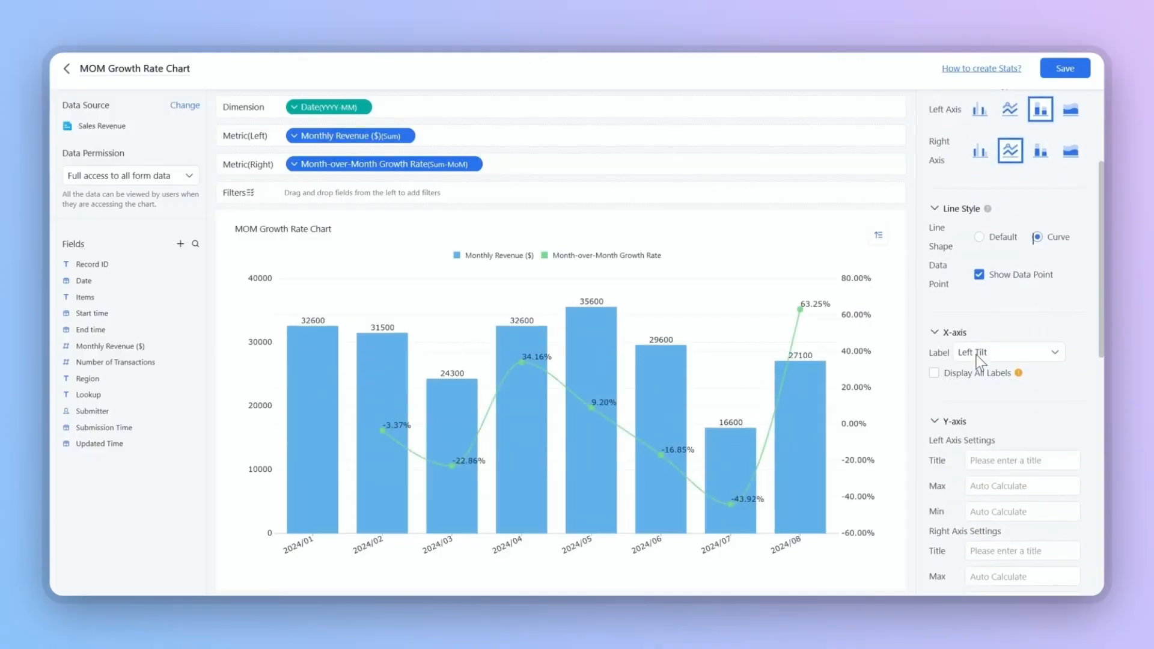
{"action": "left_click", "coordinate": [978, 274]}
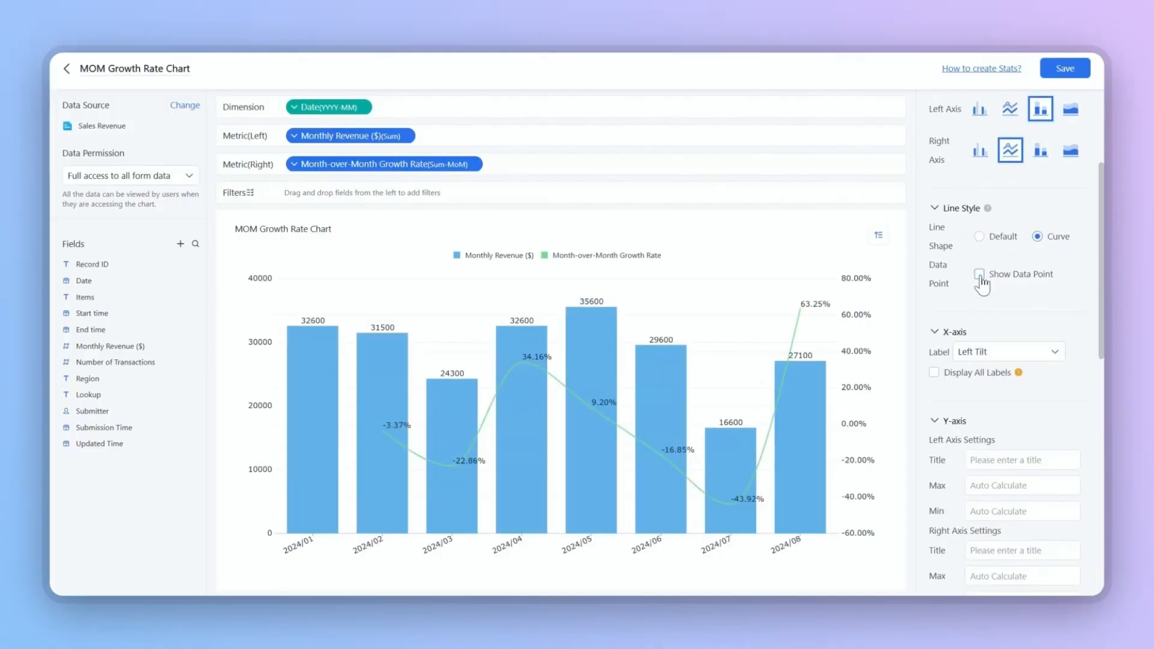
{"action": "left_click", "coordinate": [980, 275]}
Set the X-axis labels to Horizontal and enable Display All Labels
{"action": "scroll", "coordinate": [1021, 313], "scroll_direction": "down", "scroll_amount": 2}
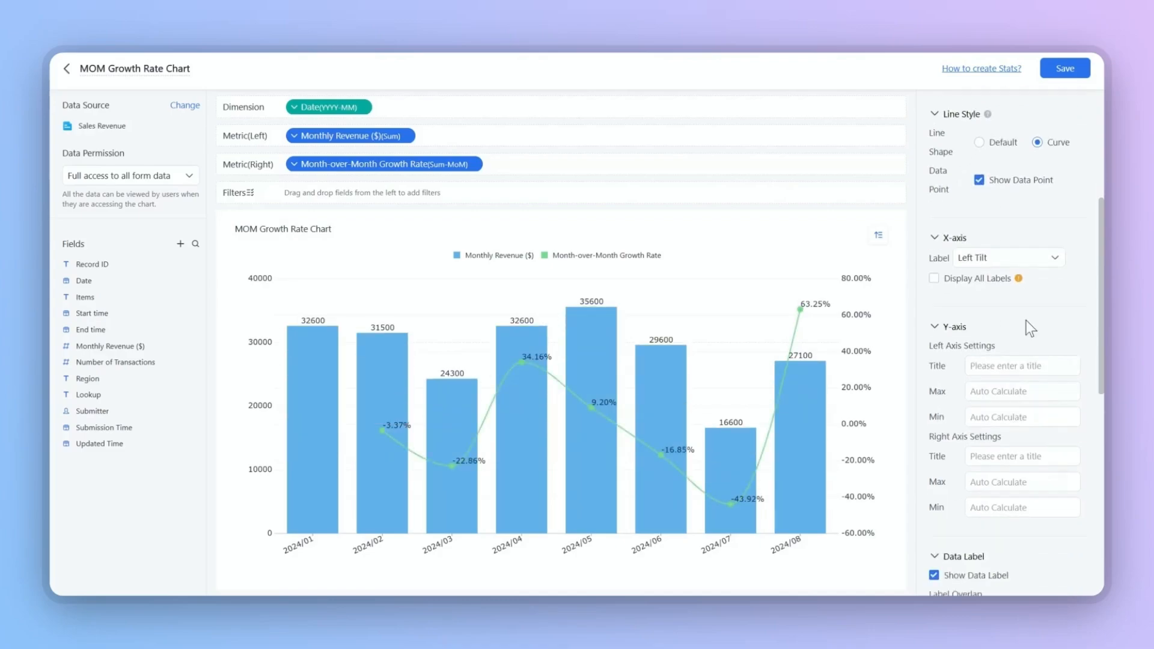
{"action": "left_click", "coordinate": [1037, 257]}
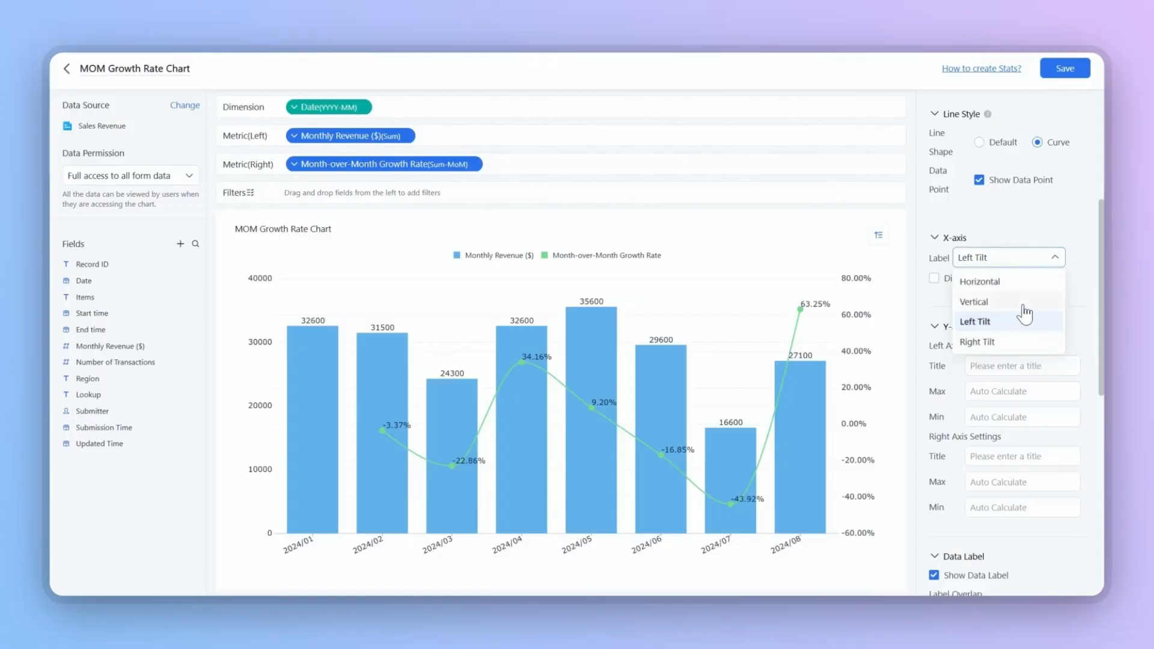
{"action": "left_click", "coordinate": [1022, 281]}
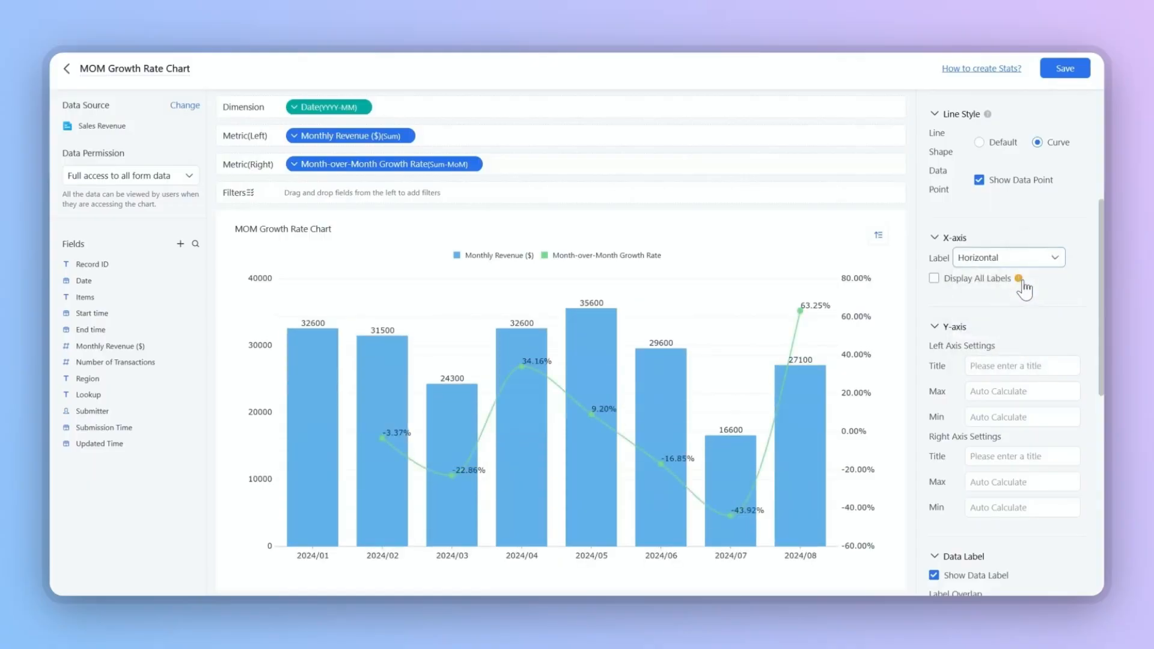
{"action": "left_click", "coordinate": [933, 279]}
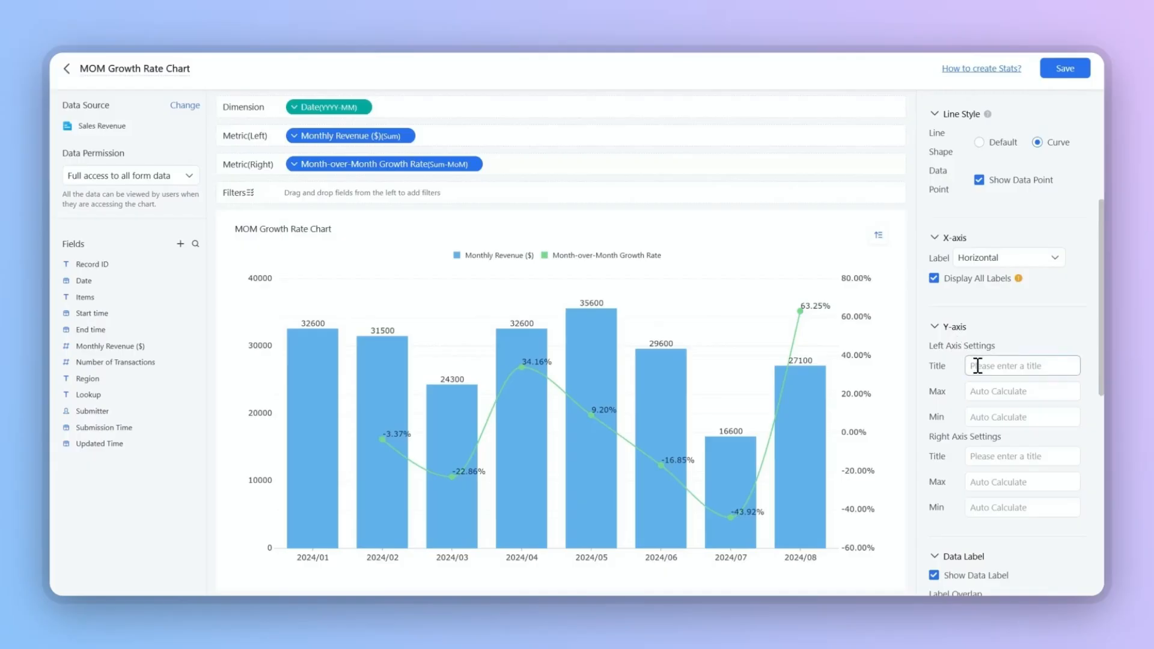
Move the chart legend to the bottom
{"action": "left_click", "coordinate": [995, 417]}
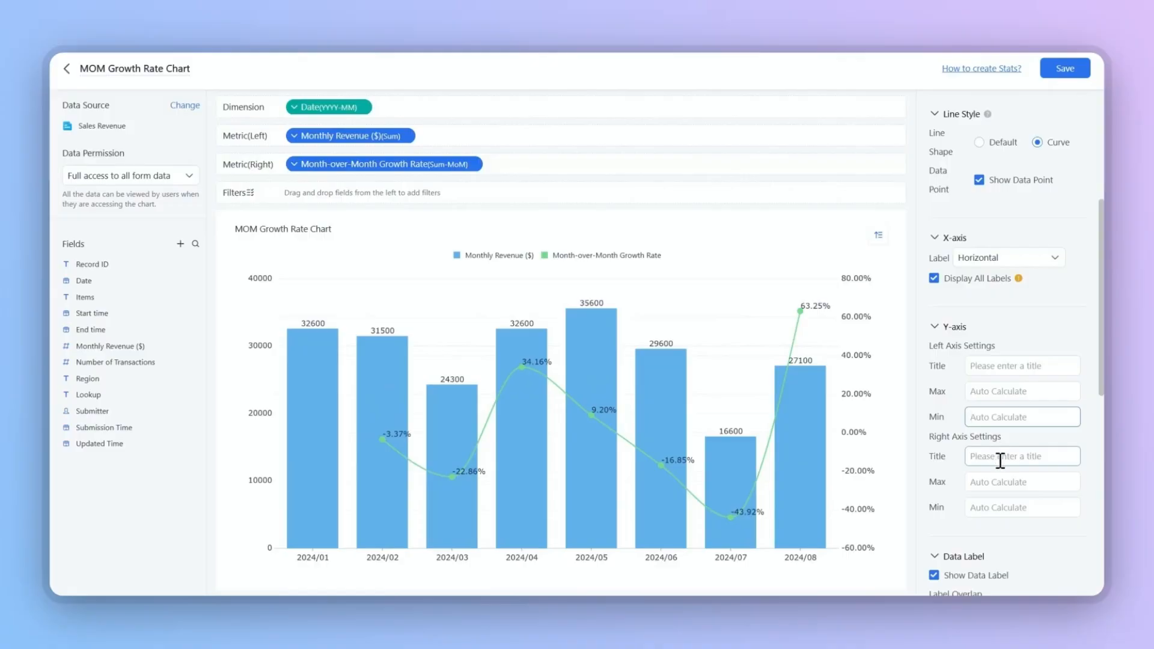
{"action": "scroll", "coordinate": [973, 475], "scroll_direction": "down", "scroll_amount": 3}
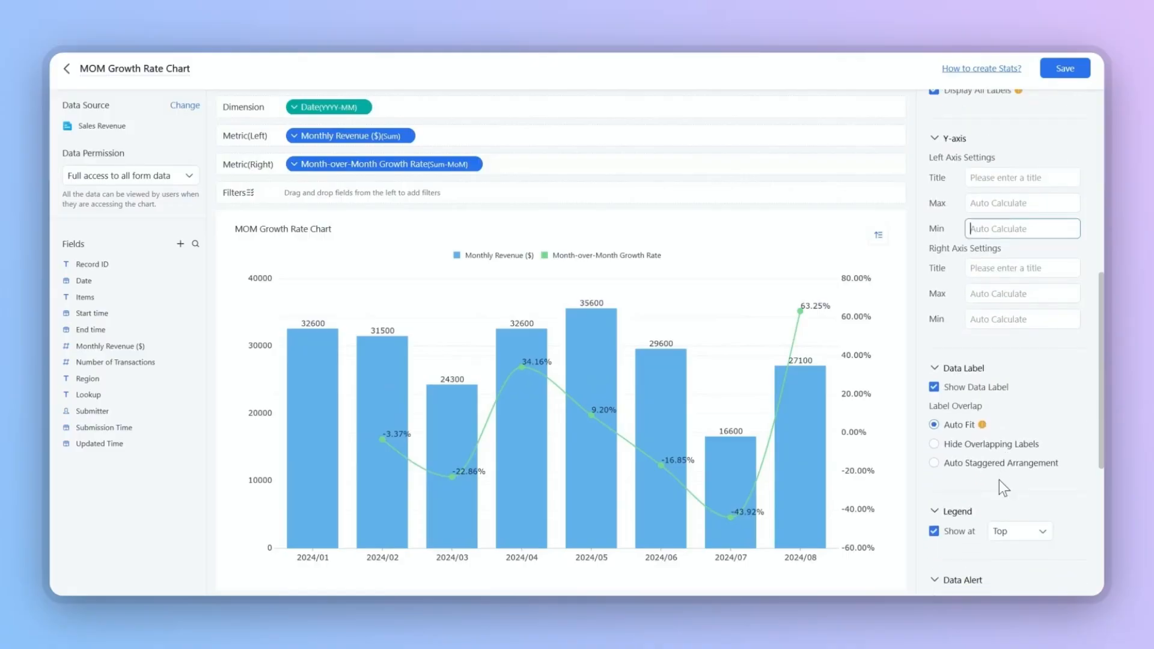
{"action": "scroll", "coordinate": [964, 390], "scroll_direction": "down", "scroll_amount": 3}
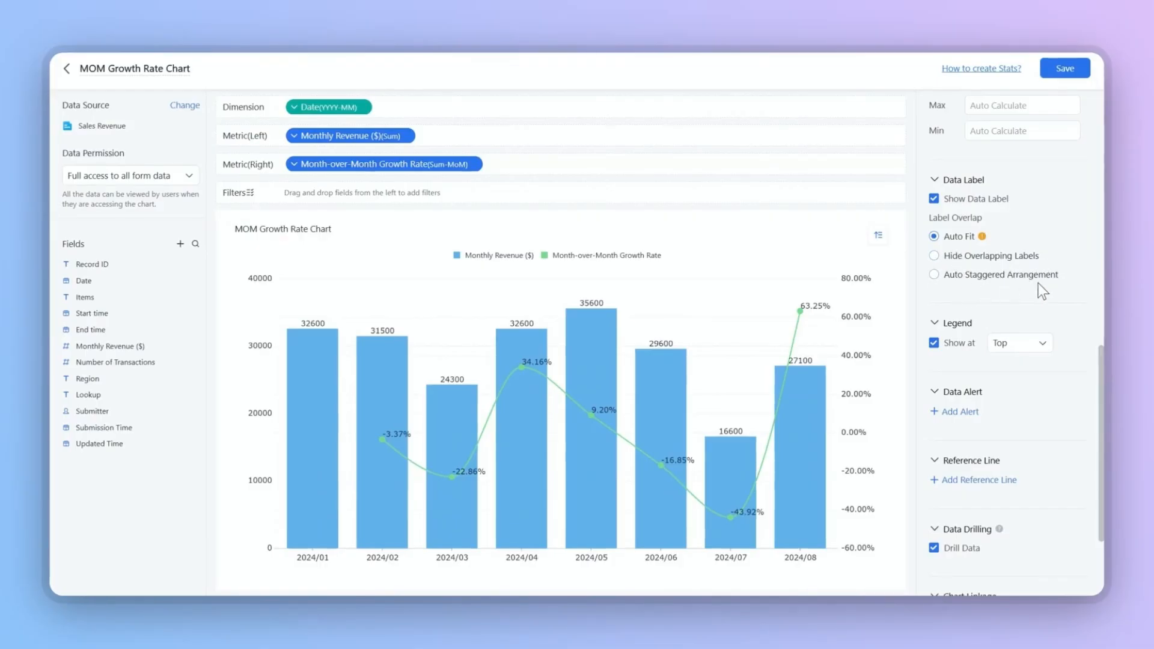
{"action": "scroll", "coordinate": [1037, 283], "scroll_direction": "down", "scroll_amount": 3}
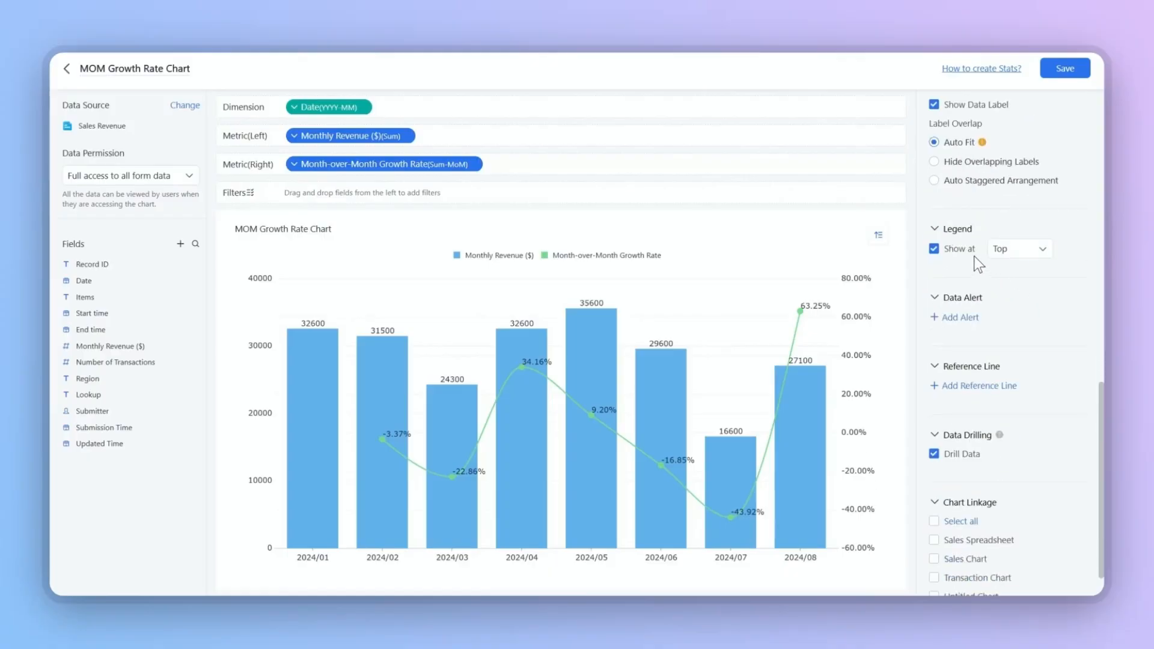
{"action": "left_click", "coordinate": [1023, 249]}
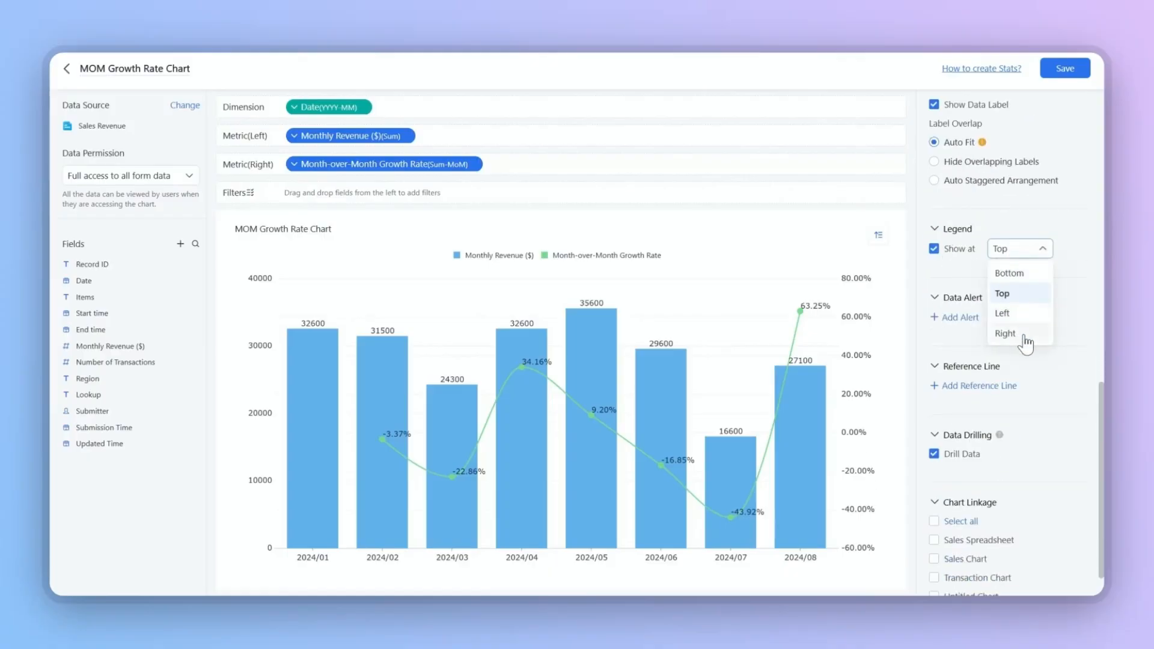
{"action": "left_click", "coordinate": [1023, 273]}
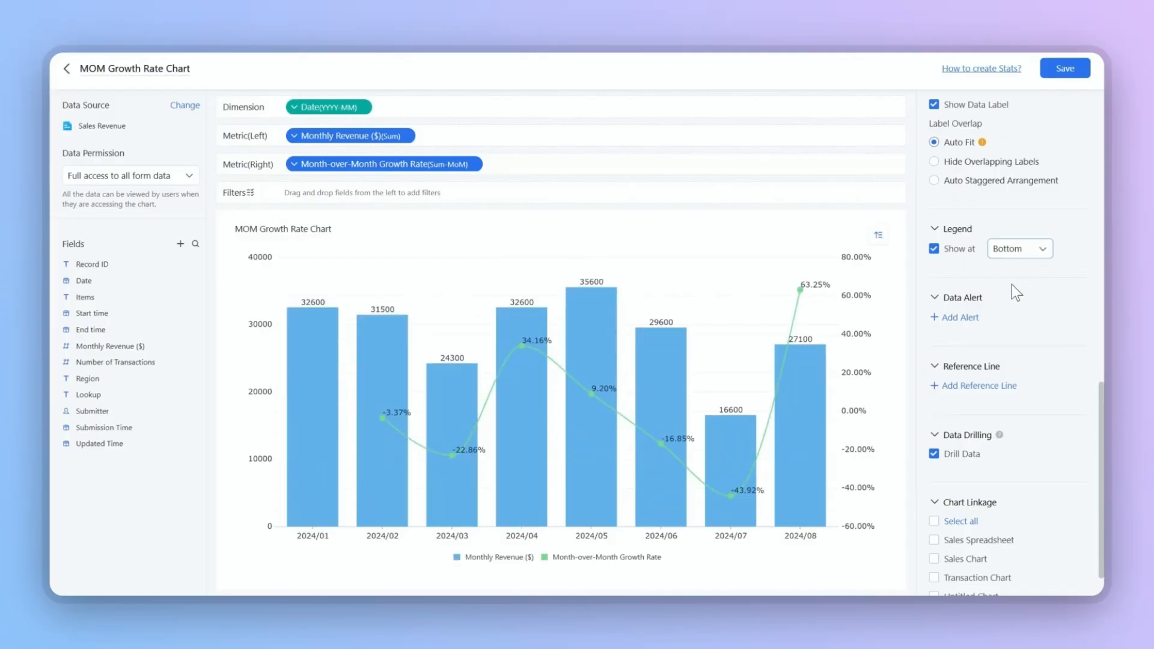
Open the Add Alert and Add Reference Line dialogs and cancel each
{"action": "left_click", "coordinate": [955, 318]}
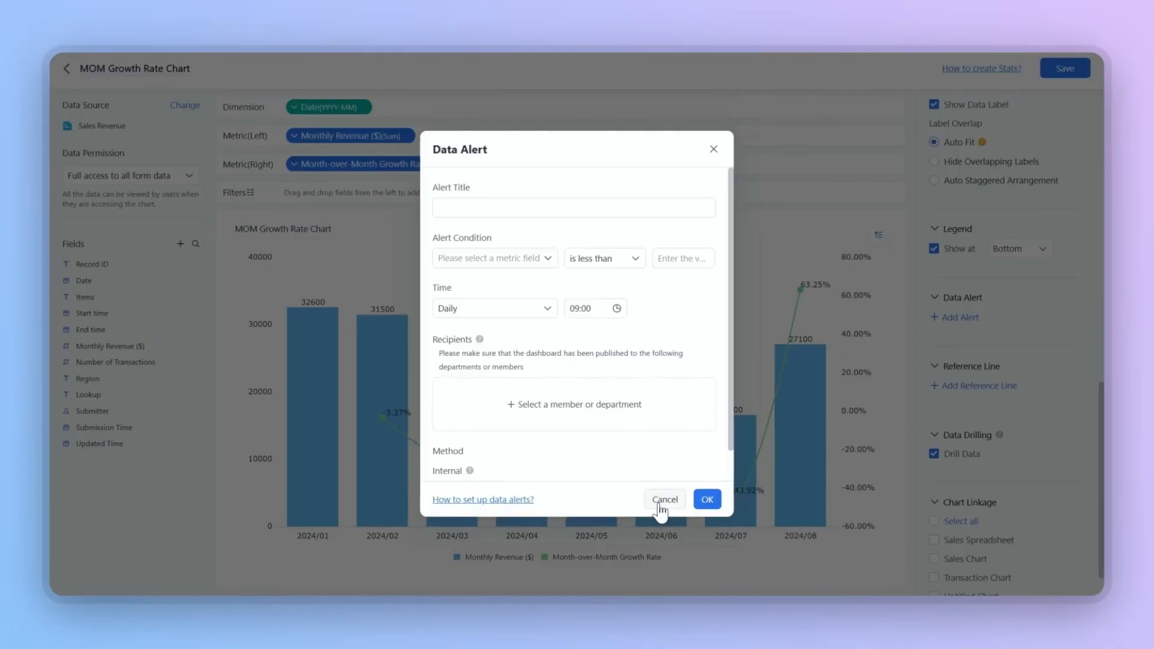
{"action": "left_click", "coordinate": [660, 504]}
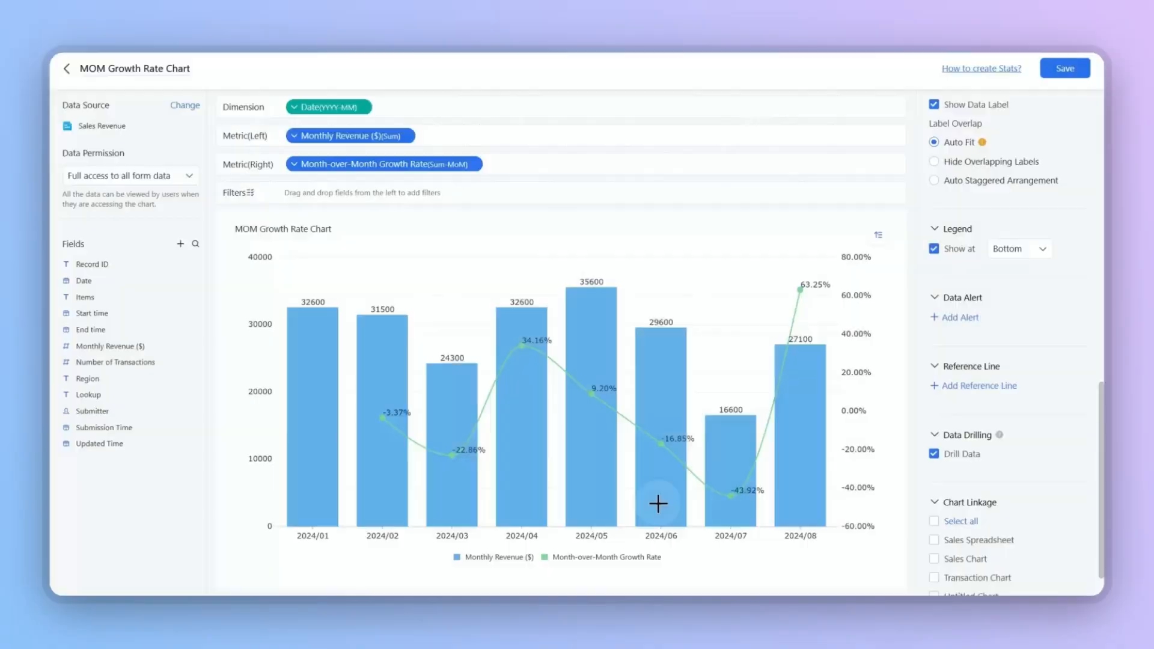
{"action": "left_click", "coordinate": [952, 386]}
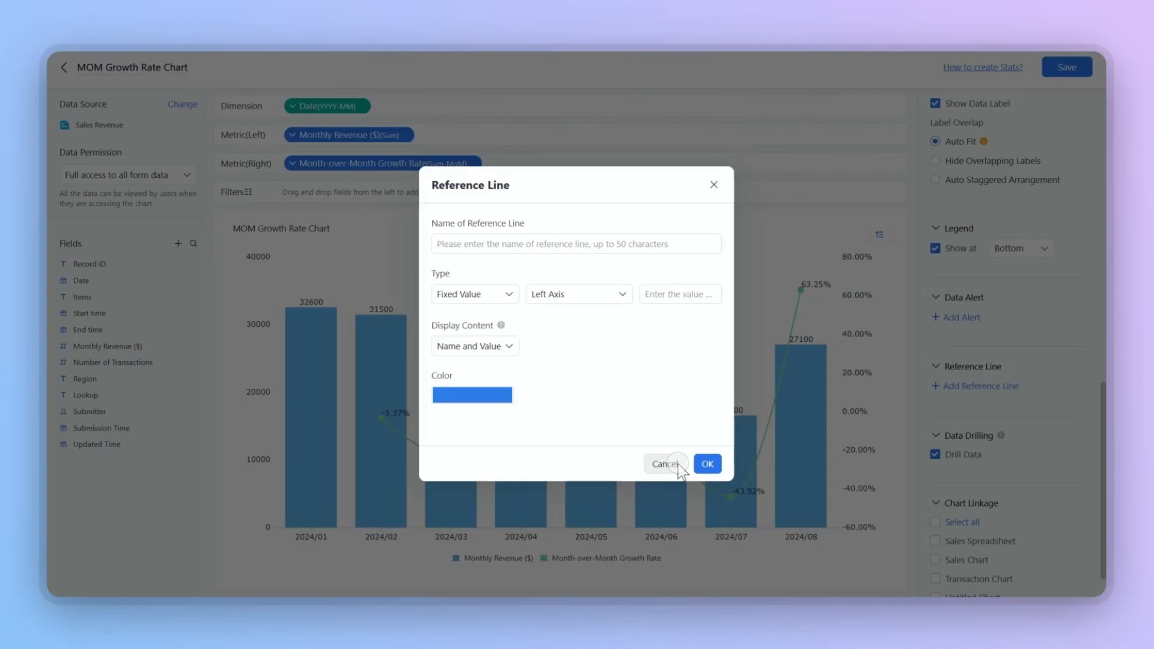
{"action": "left_click", "coordinate": [697, 561]}
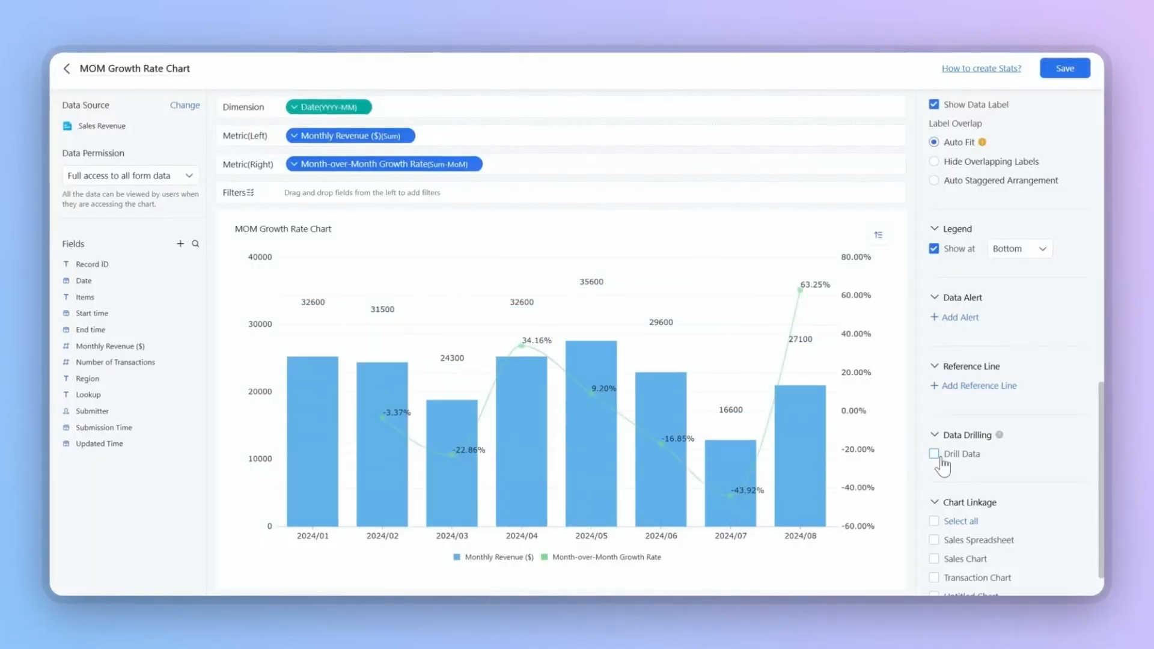
In the chart style settings, set the chart title colour to green
{"action": "scroll", "coordinate": [983, 466], "scroll_direction": "down", "scroll_amount": 2}
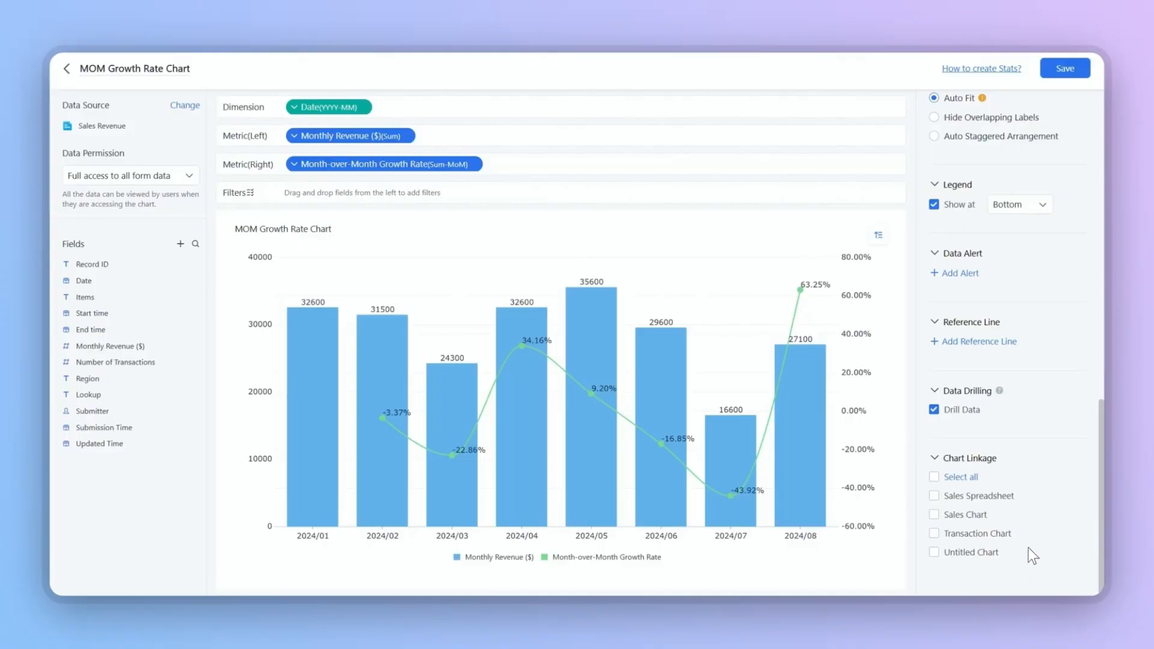
{"action": "scroll", "coordinate": [1029, 547], "scroll_direction": "up", "scroll_amount": 15}
{"action": "left_click", "coordinate": [1046, 241]}
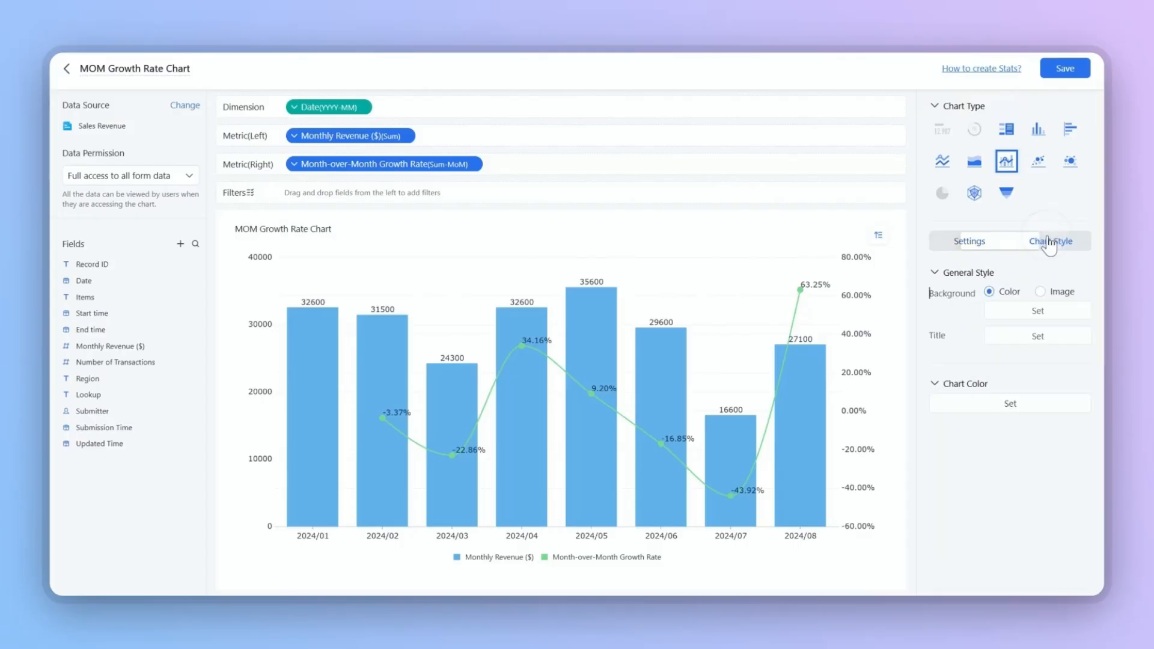
{"action": "left_click", "coordinate": [1048, 295]}
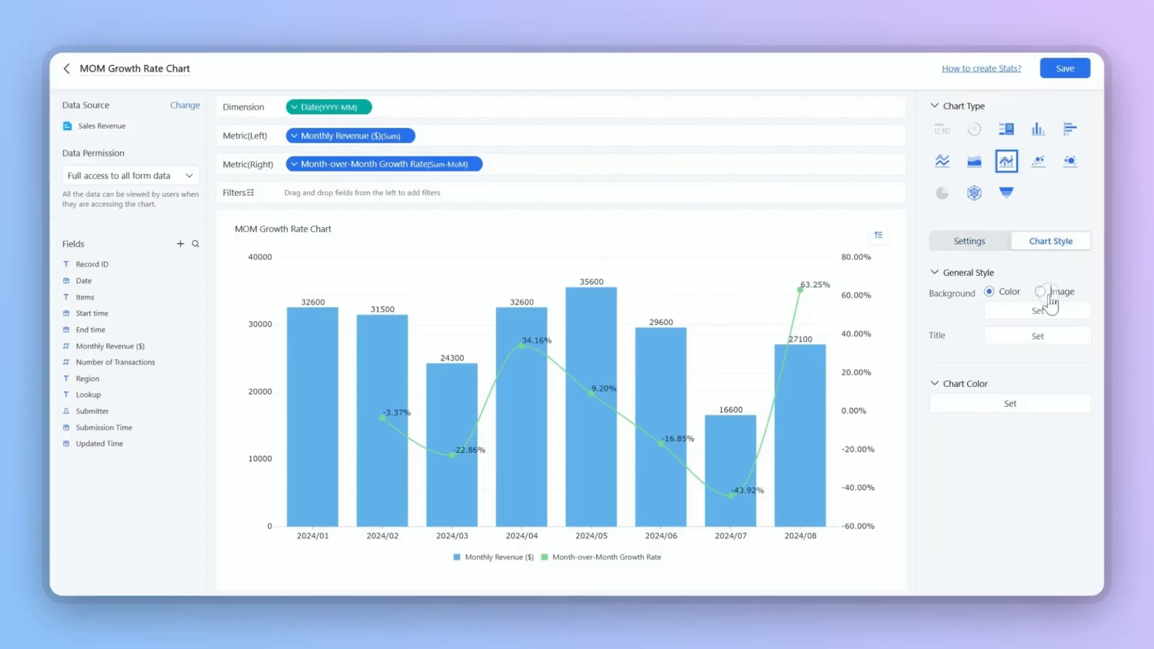
{"action": "left_click", "coordinate": [1009, 294]}
{"action": "left_click", "coordinate": [1029, 338]}
{"action": "left_click", "coordinate": [999, 399]}
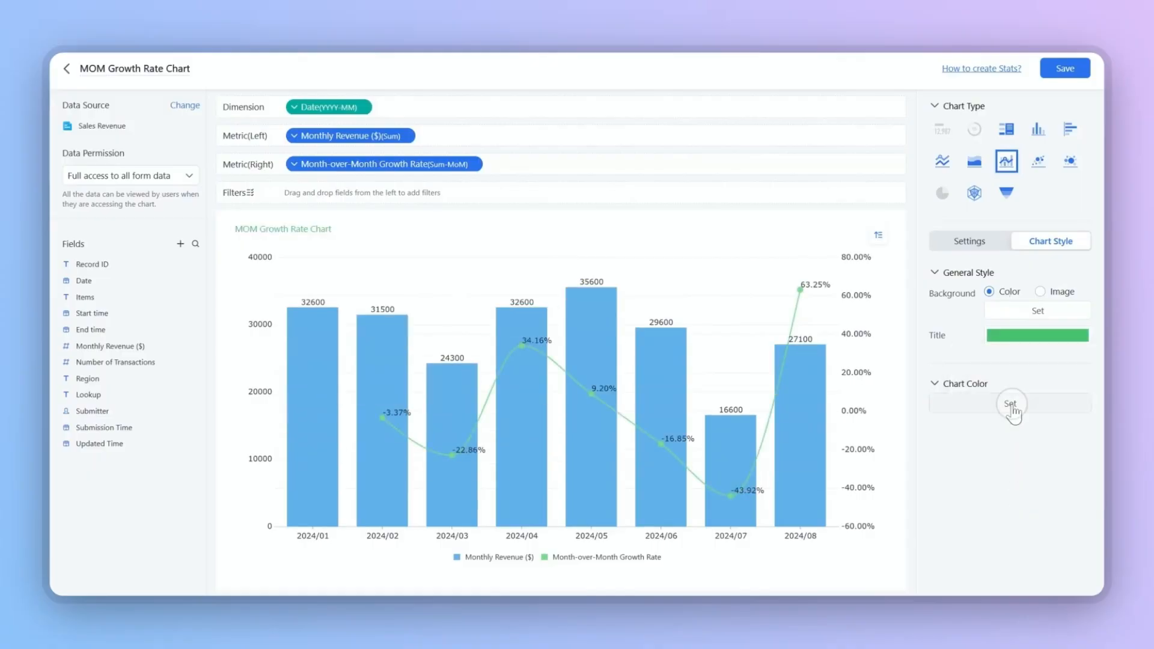
Set the chart colours to green for Monthly Revenue and red for Month-over-Month Growth Rate
{"action": "left_click", "coordinate": [1009, 404]}
{"action": "left_click", "coordinate": [574, 271]}
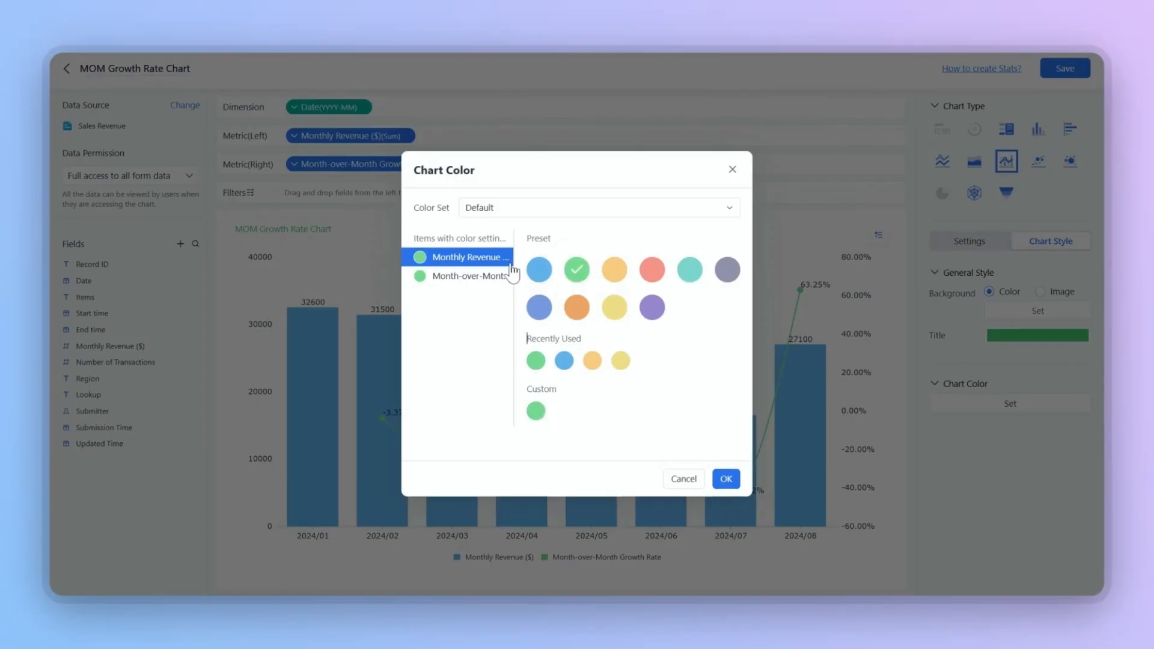
{"action": "left_click", "coordinate": [471, 277]}
{"action": "left_click", "coordinate": [658, 280]}
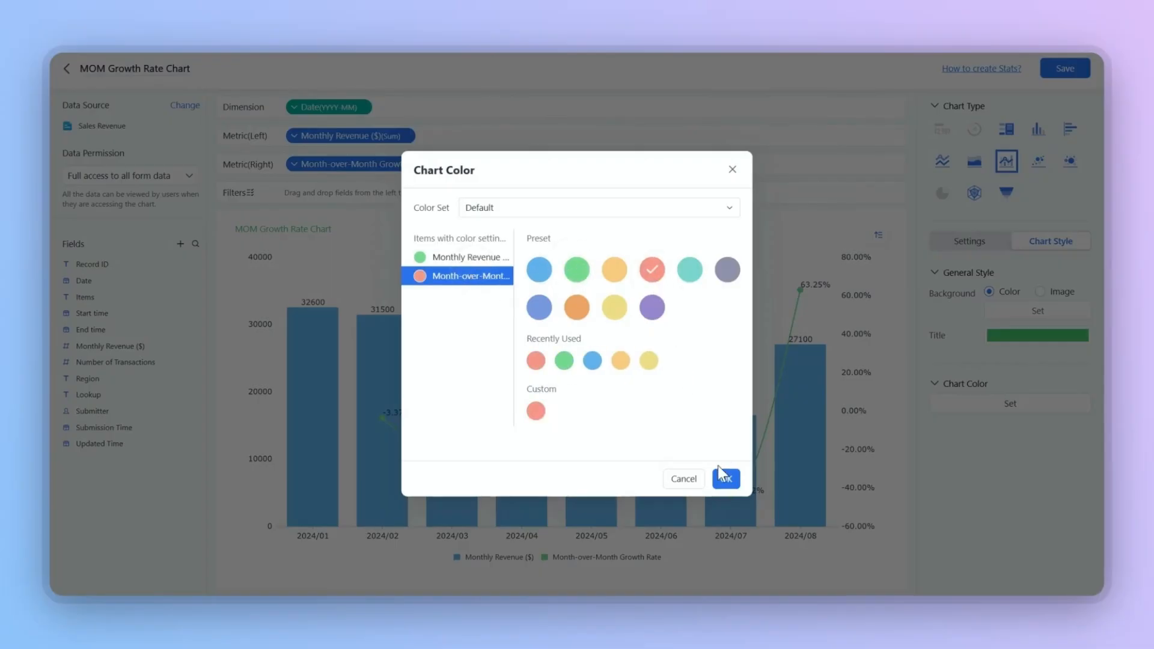
{"action": "left_click", "coordinate": [726, 478]}
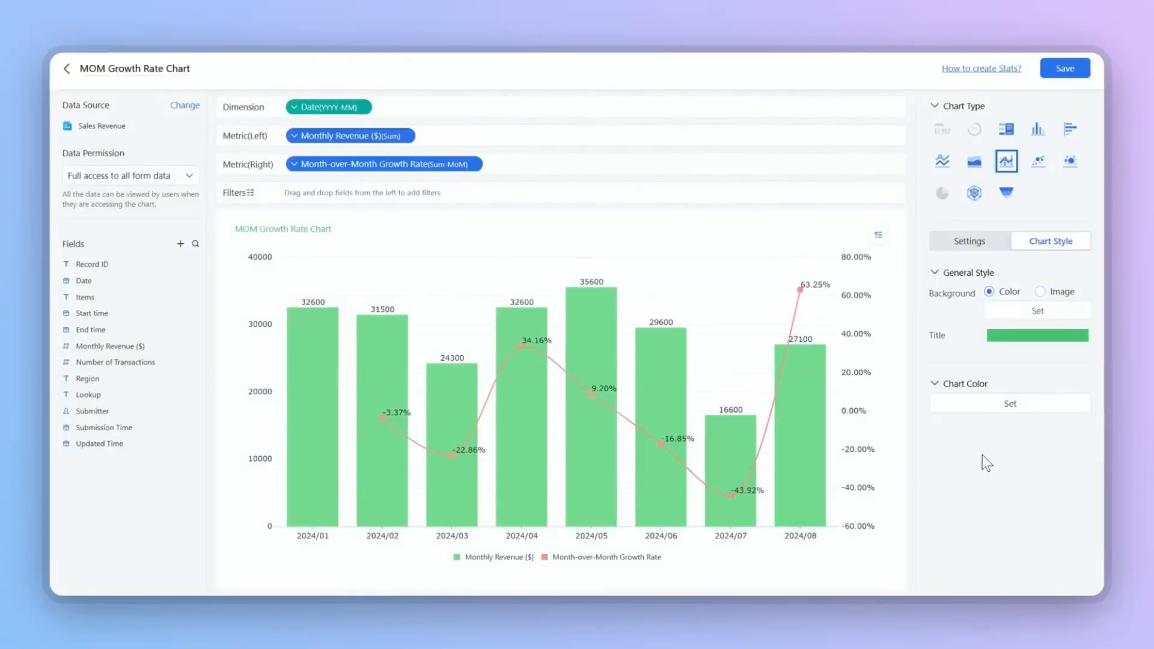